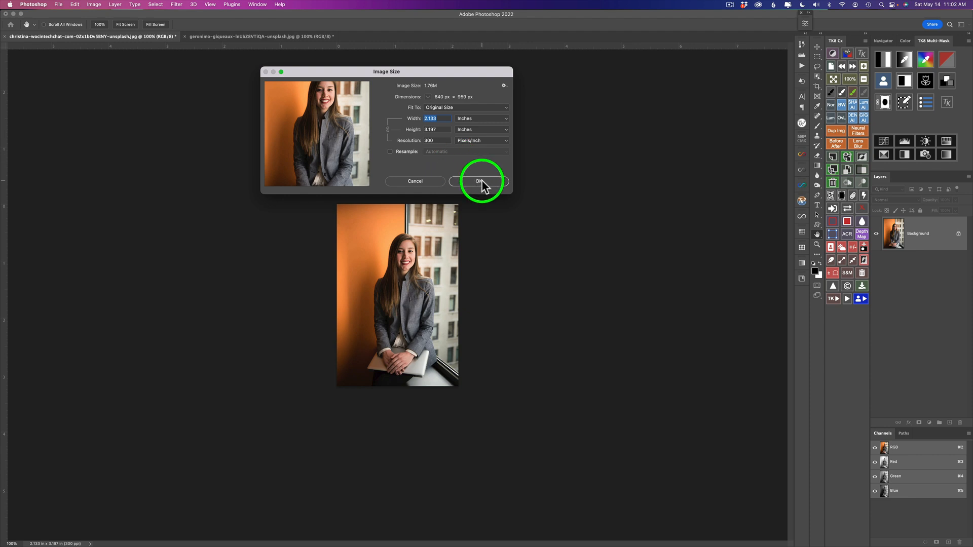
Accept the 300 pixels/inch image size with resampling off, and switch to the Move tool
left_click(480, 181)
key("v")
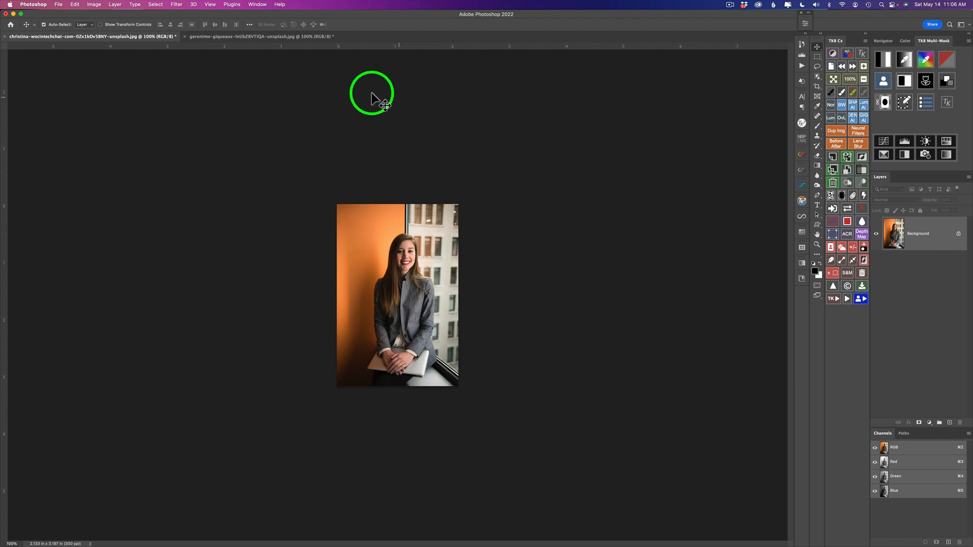
left_click(178, 6)
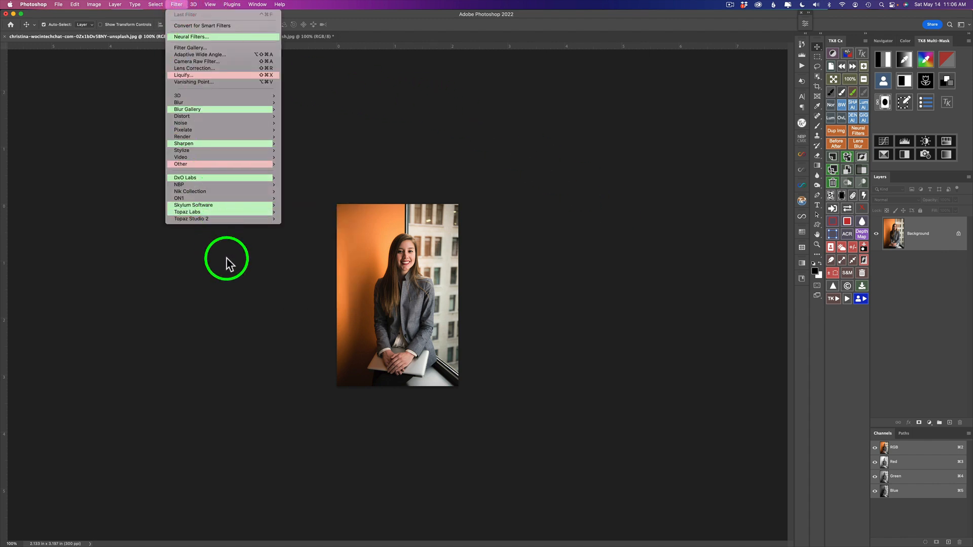
mouse_move(219, 214)
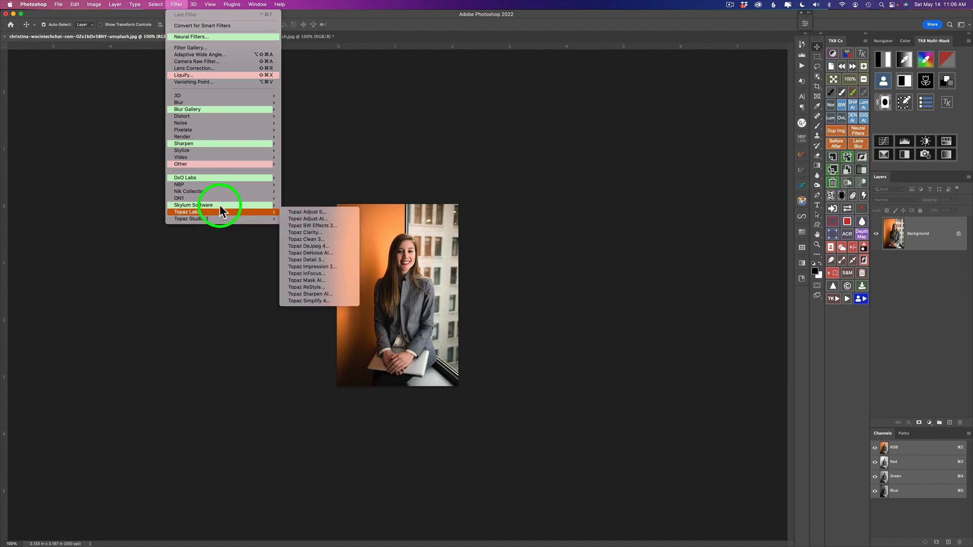
left_click(230, 286)
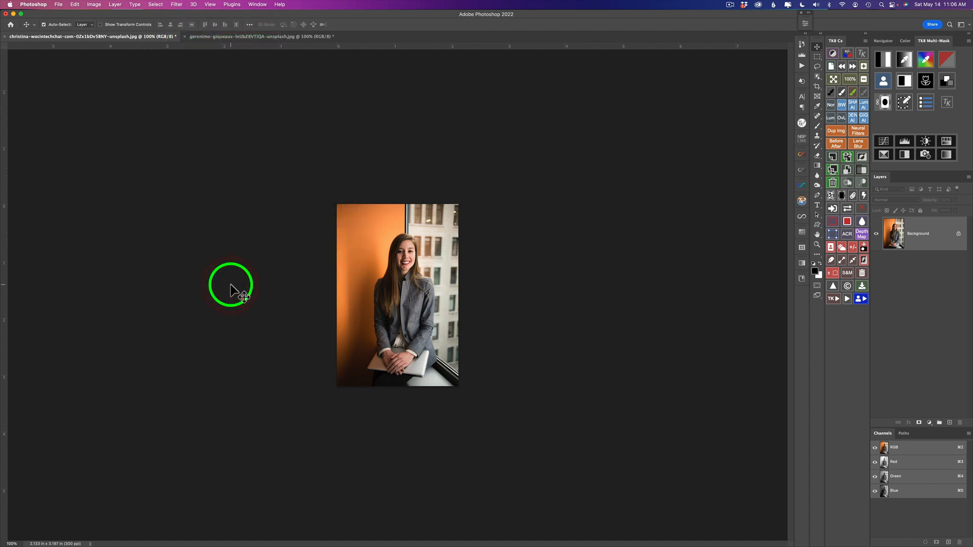
Open the portrait in the Topaz Gigapixel AI plugin
left_click(59, 5)
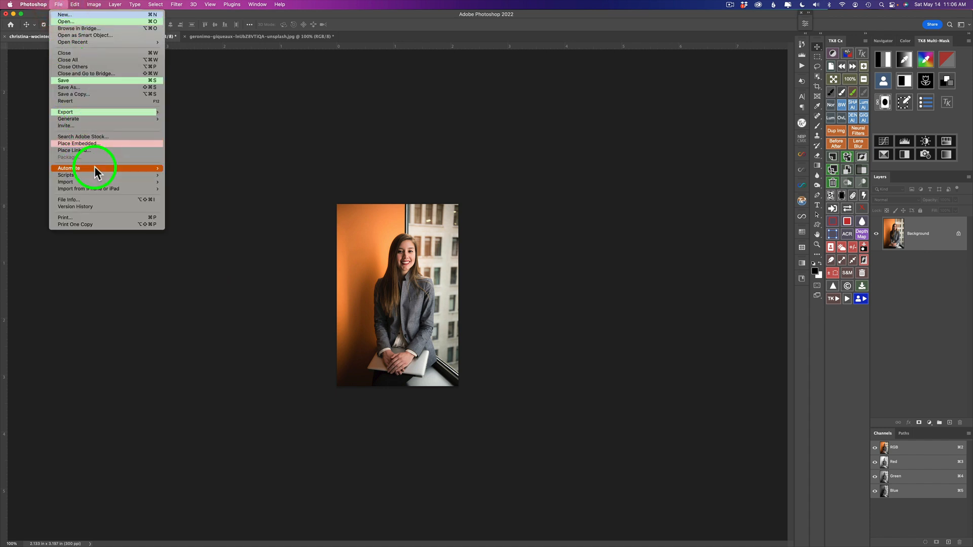
mouse_move(96, 168)
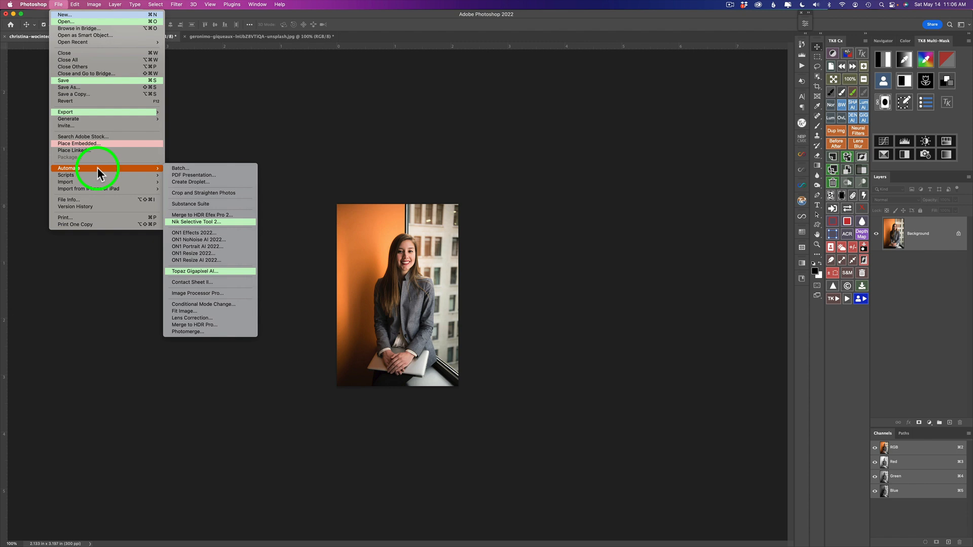
left_click(202, 273)
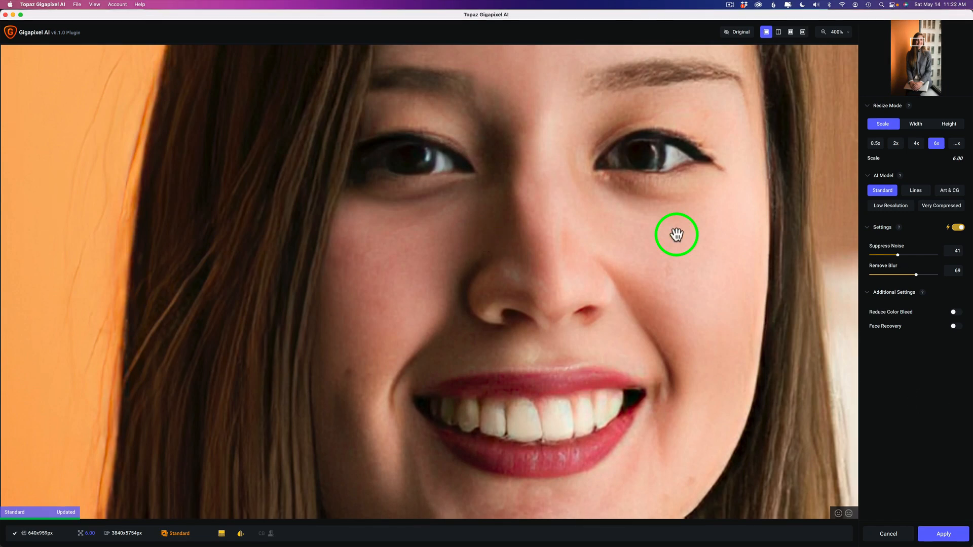
Compare the 6x upscaled preview of the face with the original image
left_click(708, 185)
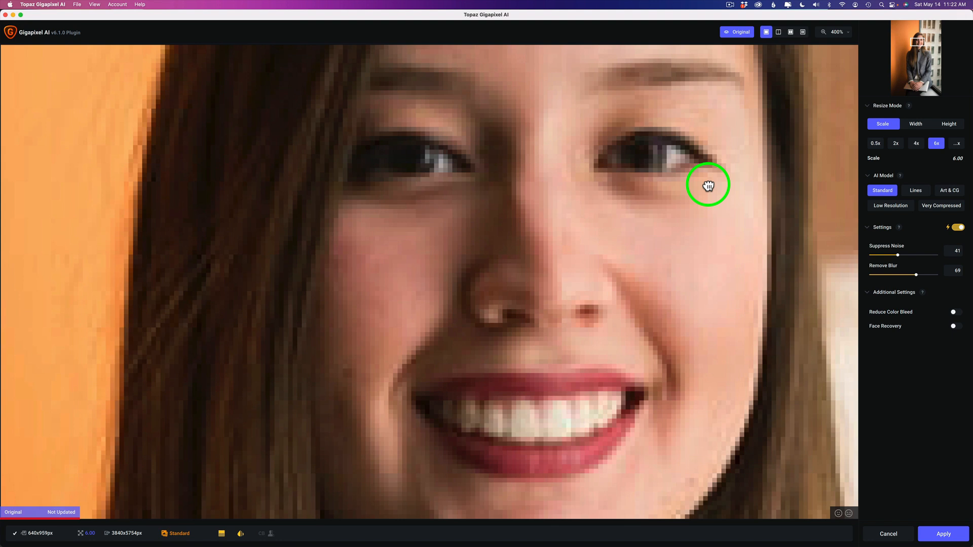
left_click_drag(707, 185, 708, 185)
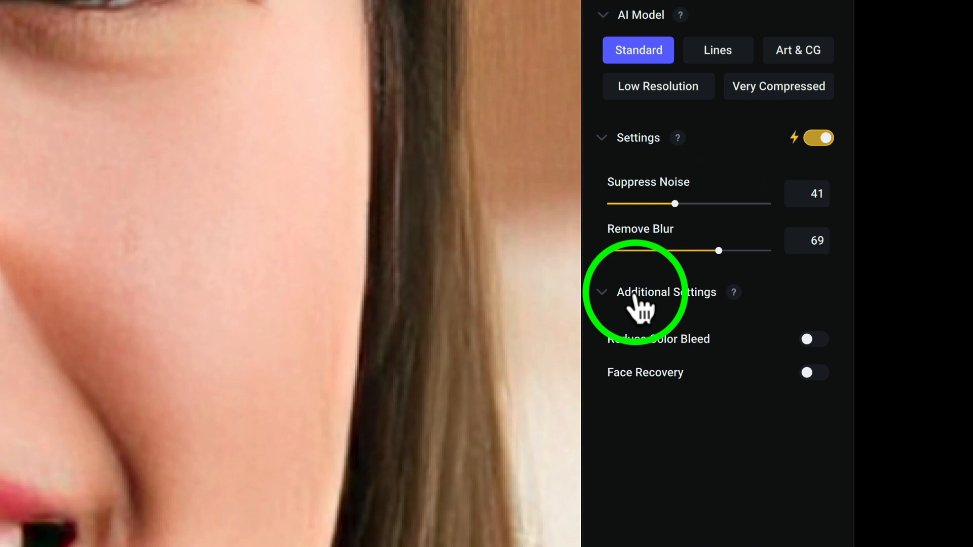
Enable Face Recovery in the additional settings
left_click(602, 292)
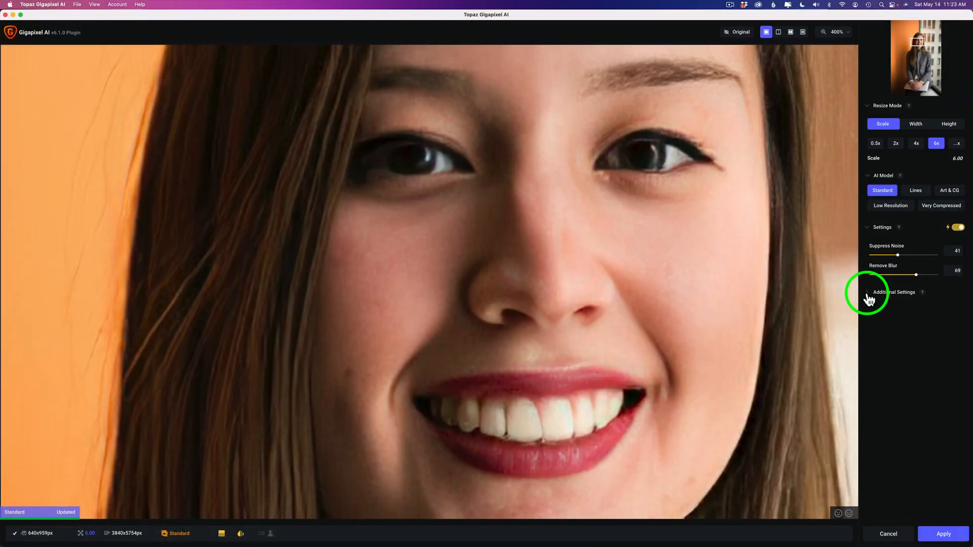
left_click(601, 293)
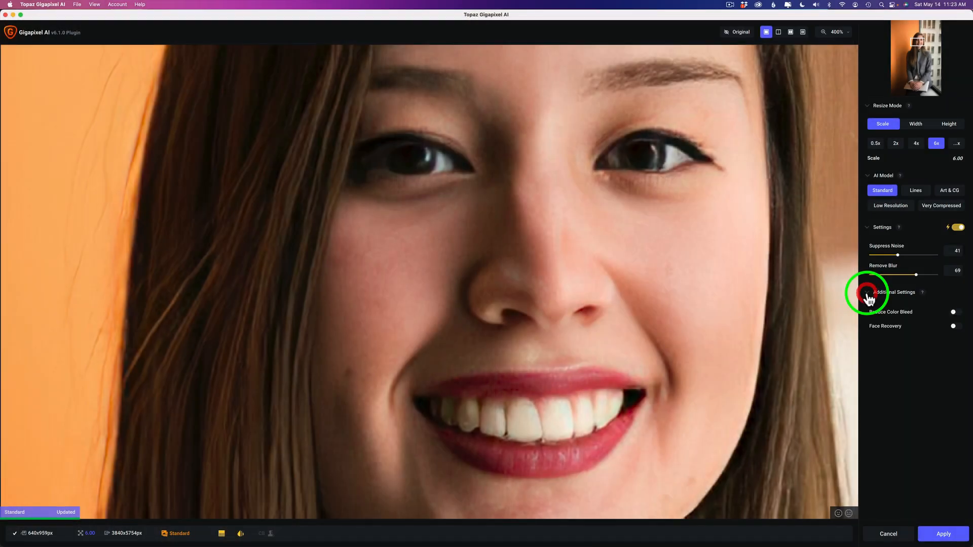
left_click(955, 329)
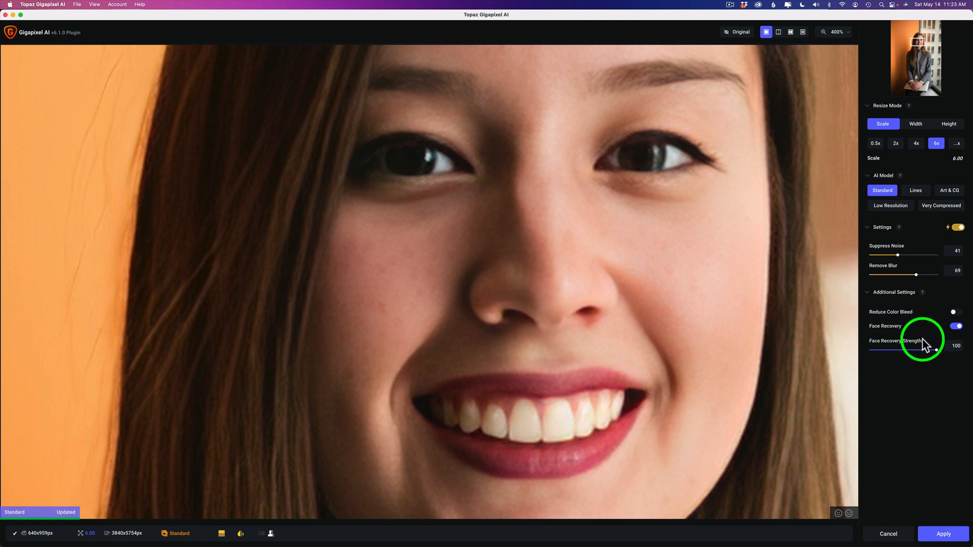
Compare the face preview with and without Face Recovery twice, leaving the option enabled
left_click(958, 327)
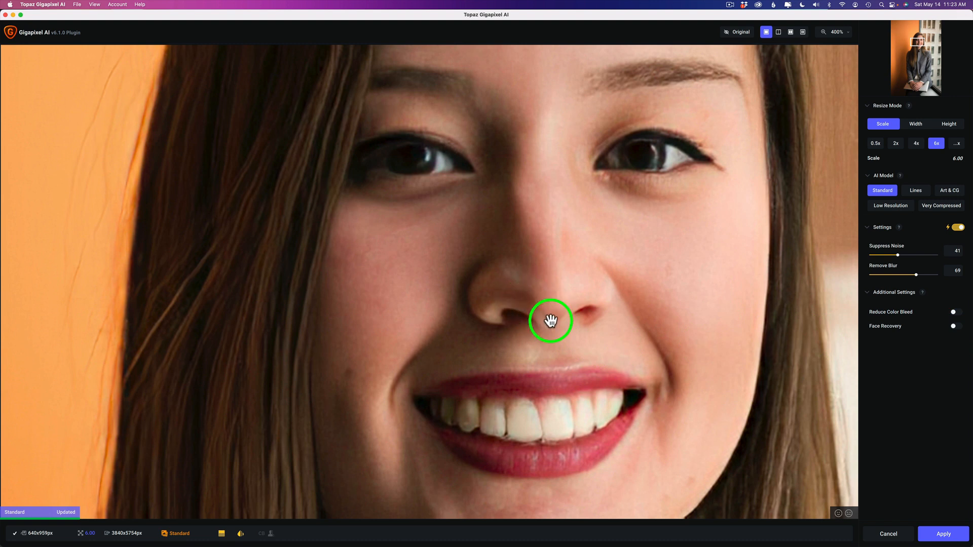
left_click(955, 327)
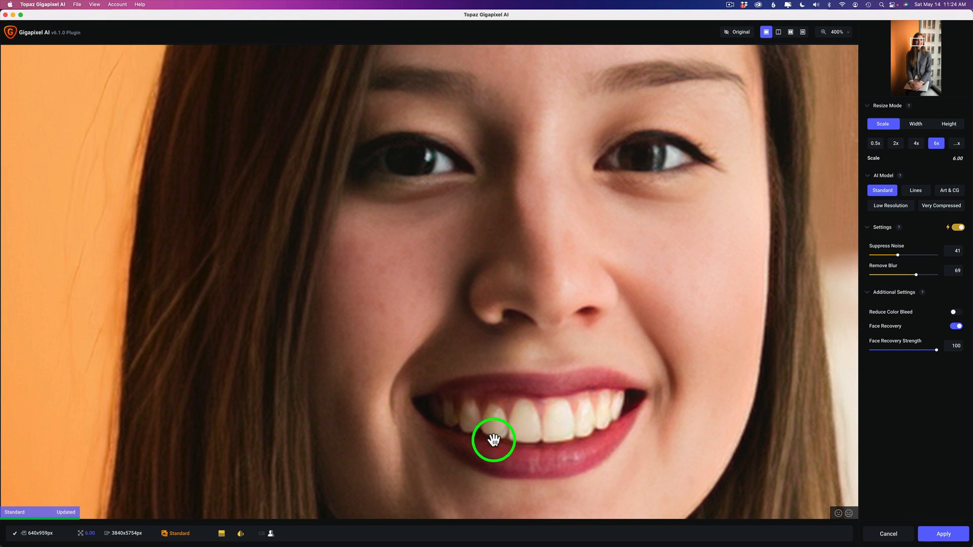
left_click(958, 327)
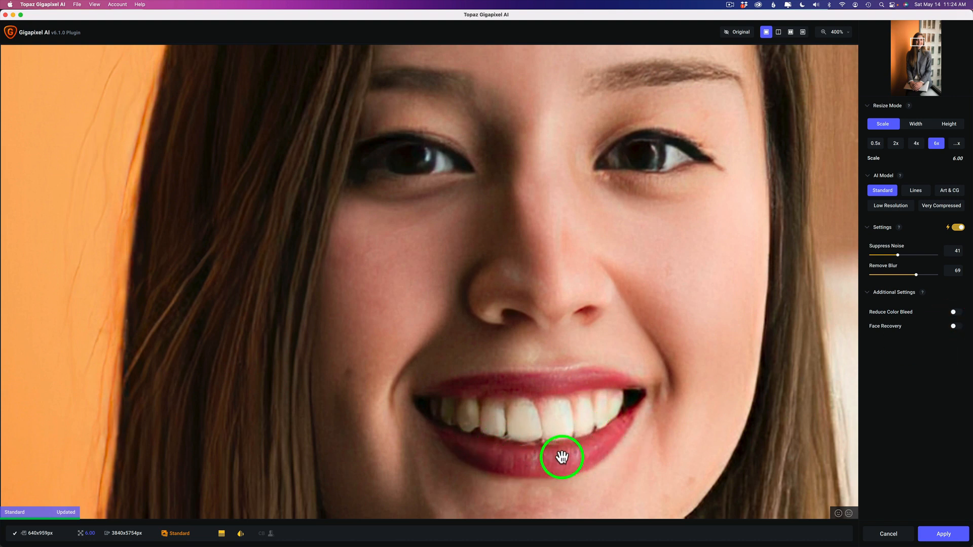
left_click(954, 328)
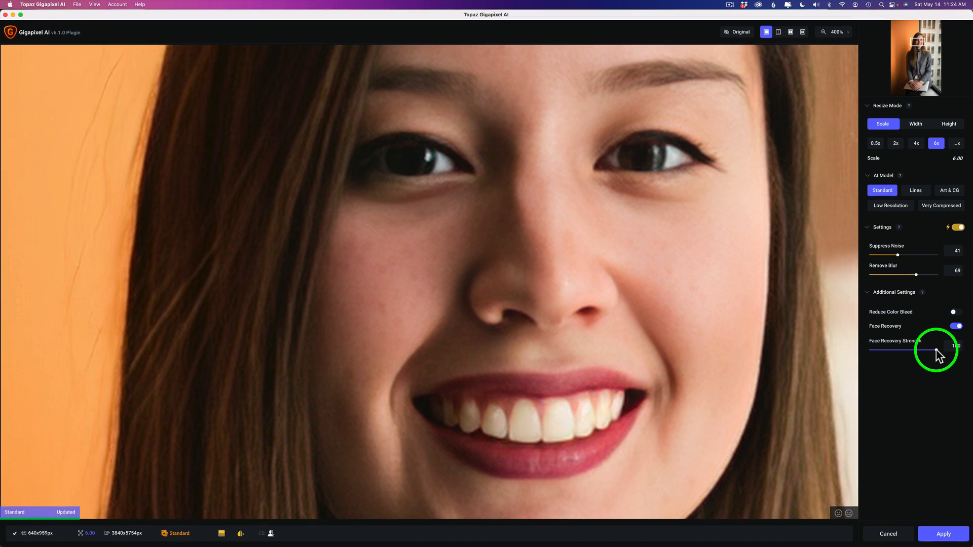
Try a Face Recovery strength of 82 and return it to 100
left_click_drag(936, 349, 925, 349)
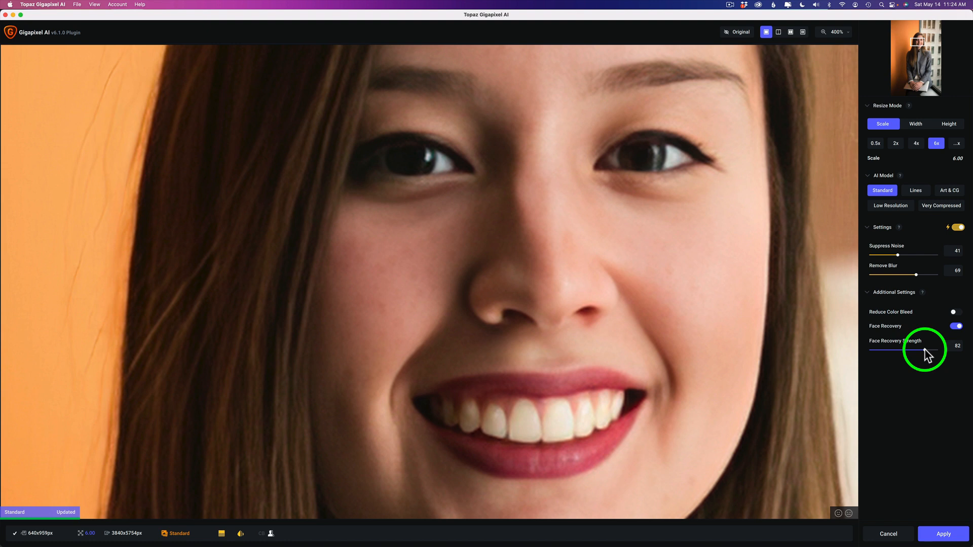
mouse_move(924, 349)
left_mouse_down()
mouse_move(914, 350)
mouse_move(937, 349)
left_mouse_up()
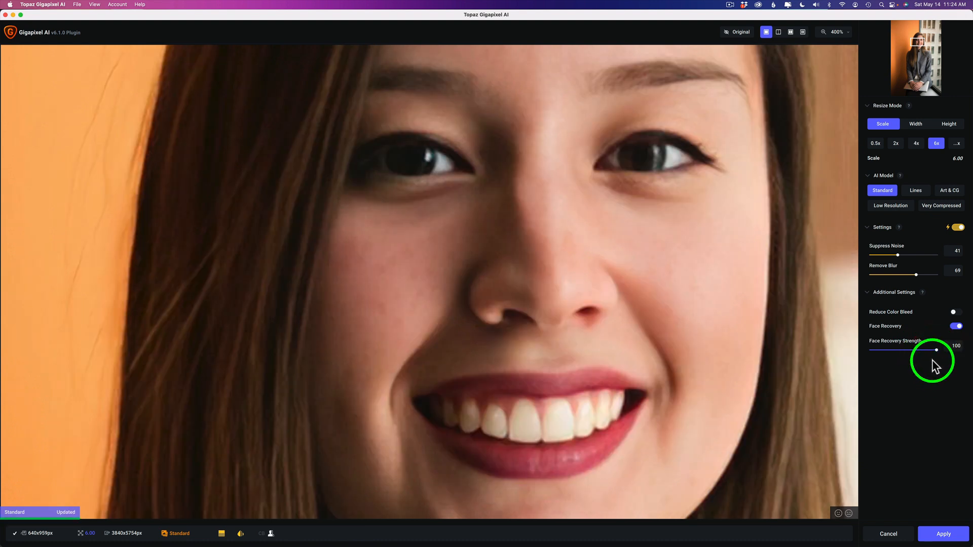
Compare the recovered face with the original image and with Face Recovery off, leaving the option enabled
left_click(702, 246)
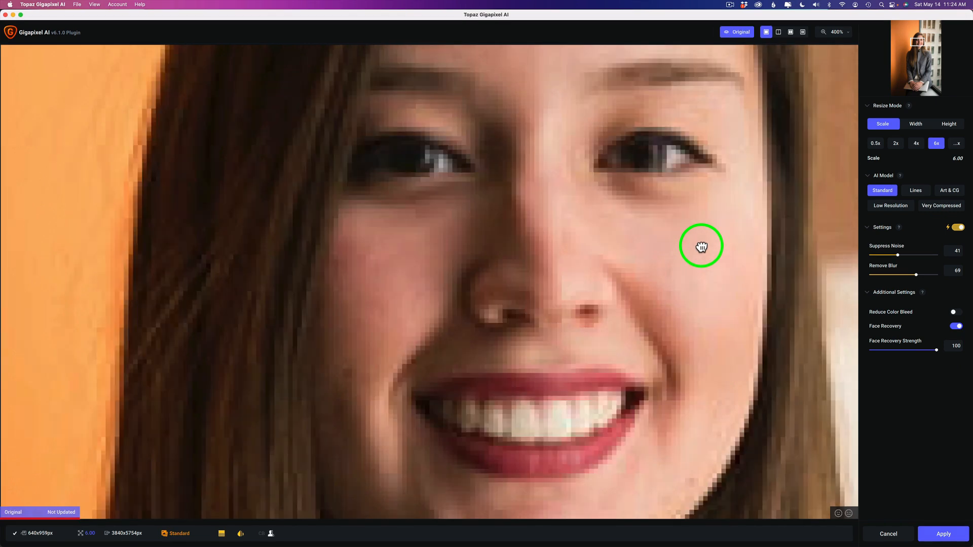
left_click_drag(702, 247, 702, 246)
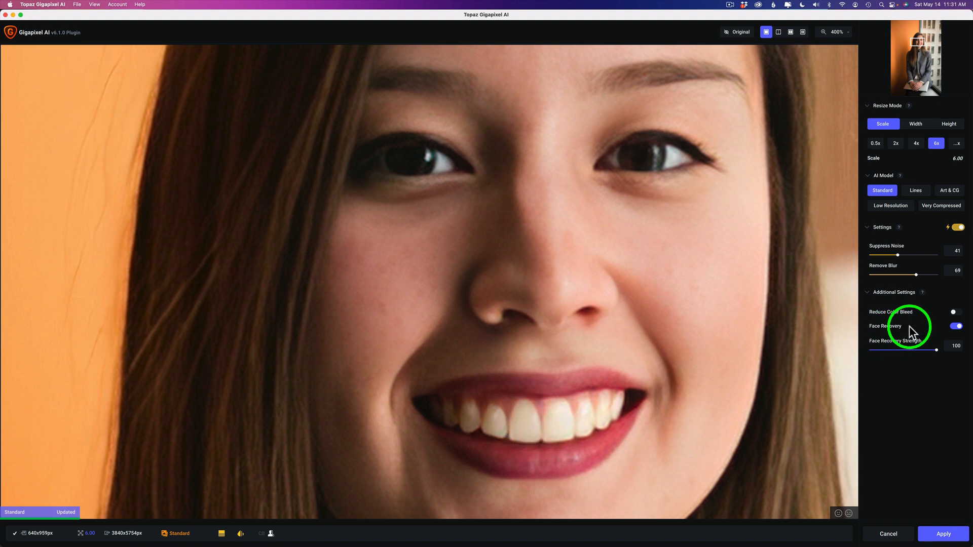
left_click(956, 327)
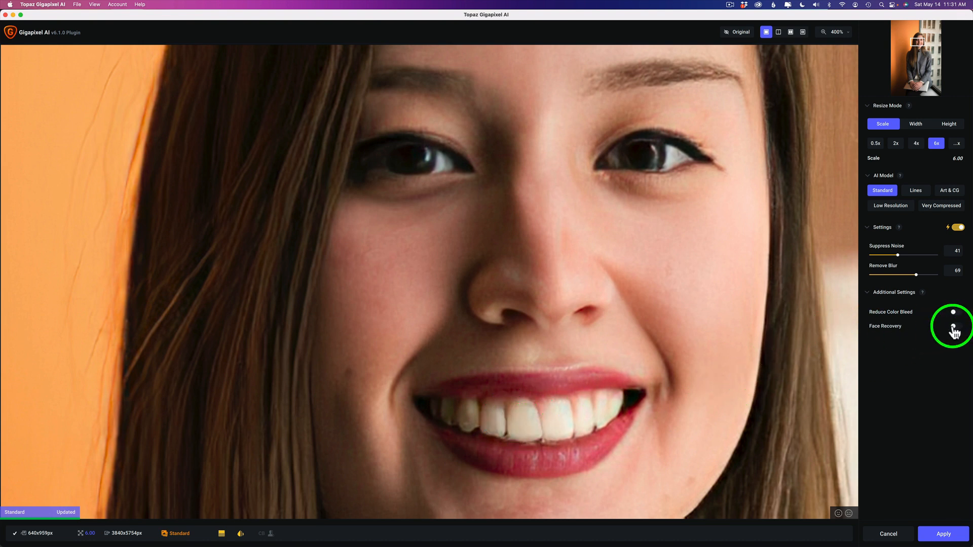
left_click(954, 328)
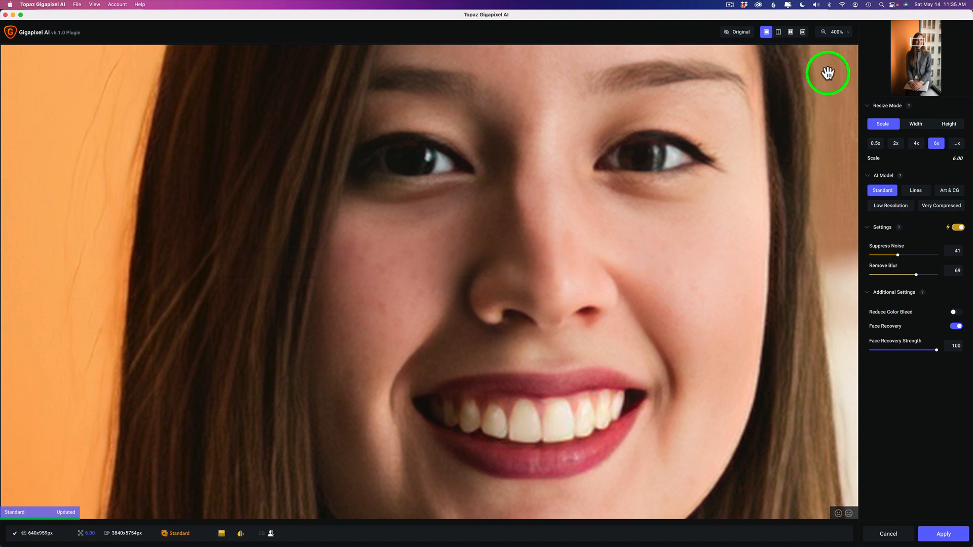
Apply the 6x Standard model upscale with Face Recovery at strength 100 to the portrait
left_click(846, 32)
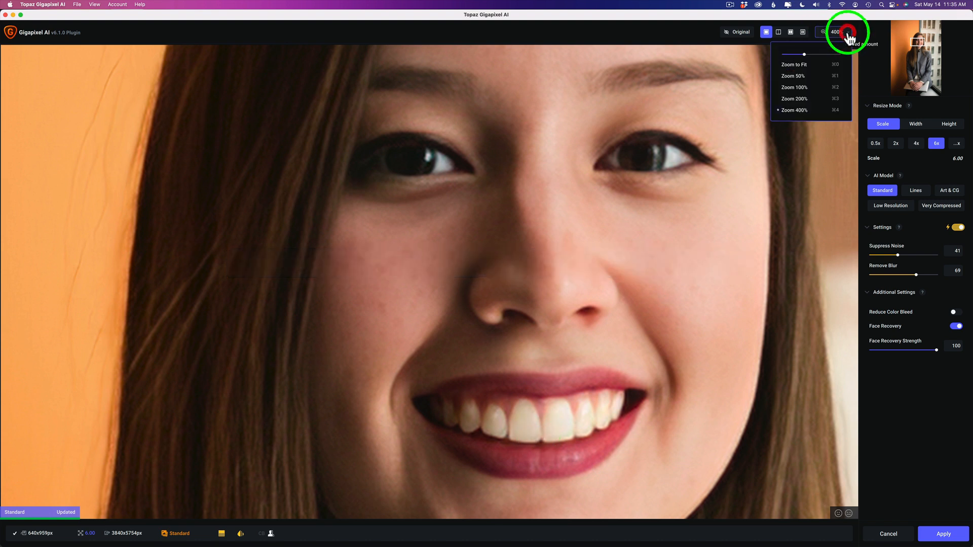
left_click(813, 67)
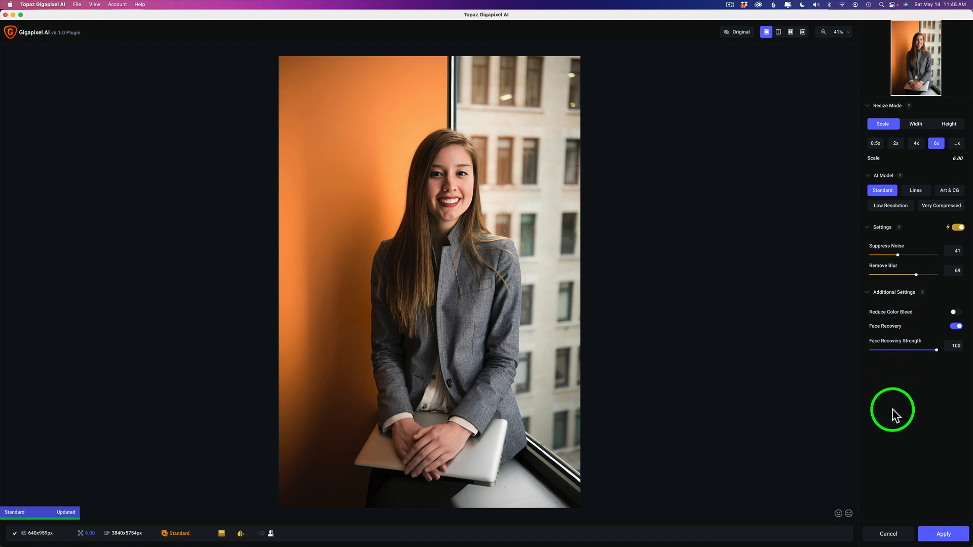
left_click(944, 534)
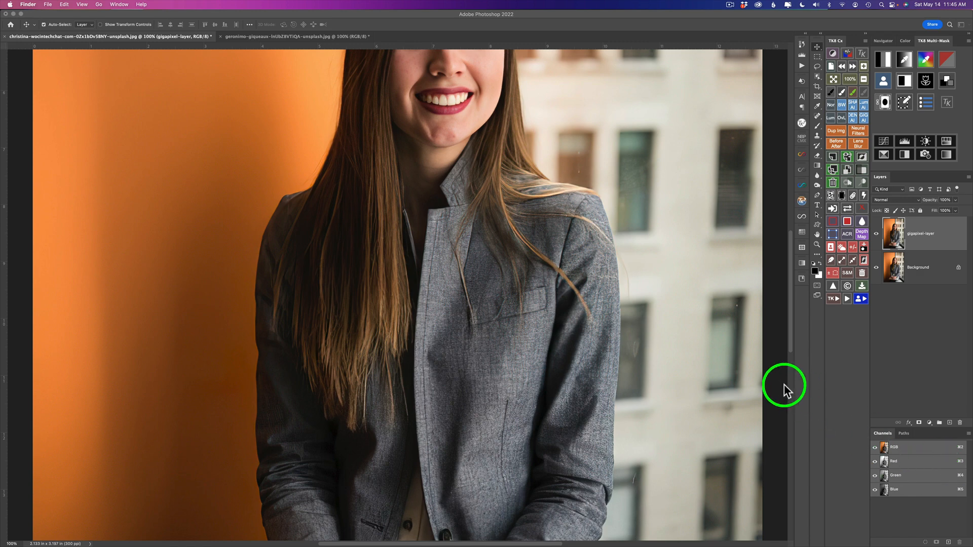
Compare the upscaled portrait with its originally opened history state, return to the Topaz Gigapixel AI state and fit the image in view
scroll(664, 298, "up", 15)
scroll(661, 304, "down", 10)
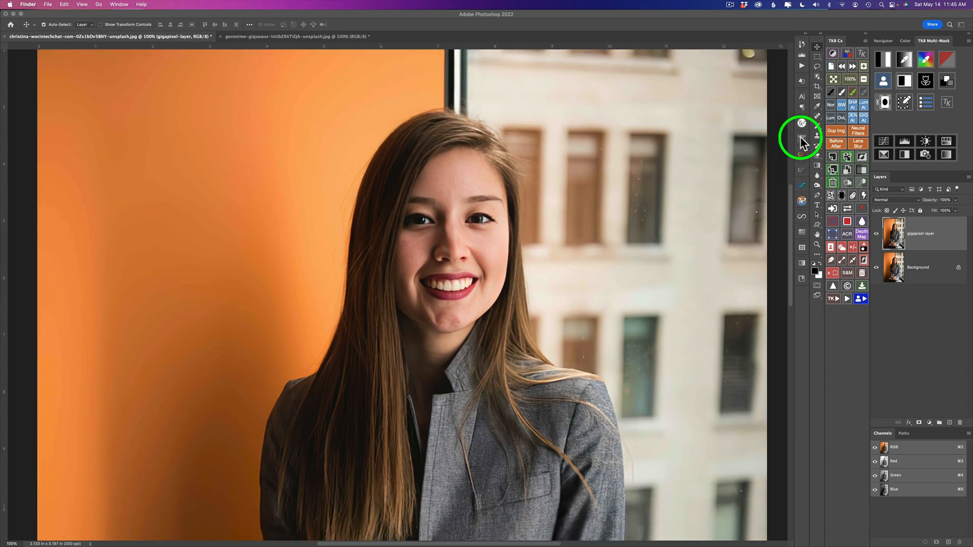
left_click(802, 46)
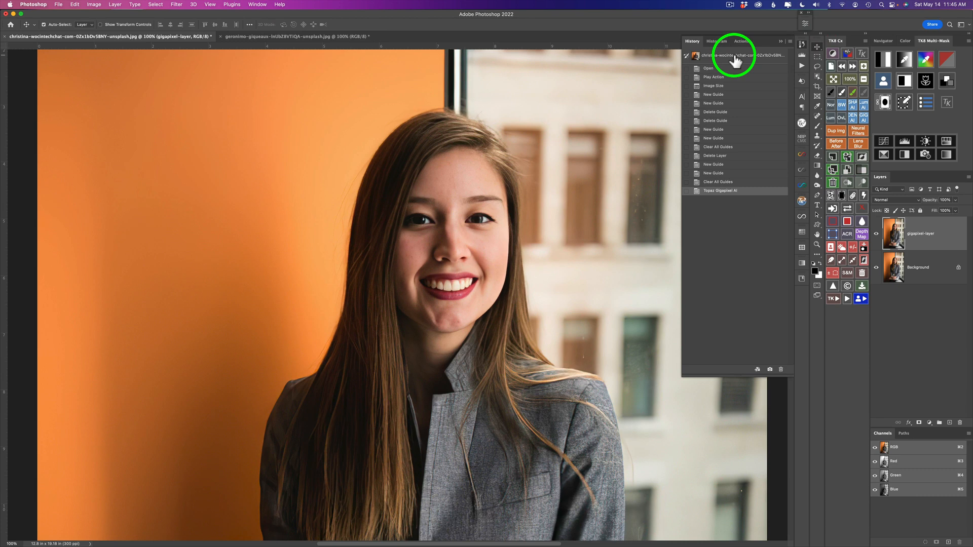
left_click(709, 68)
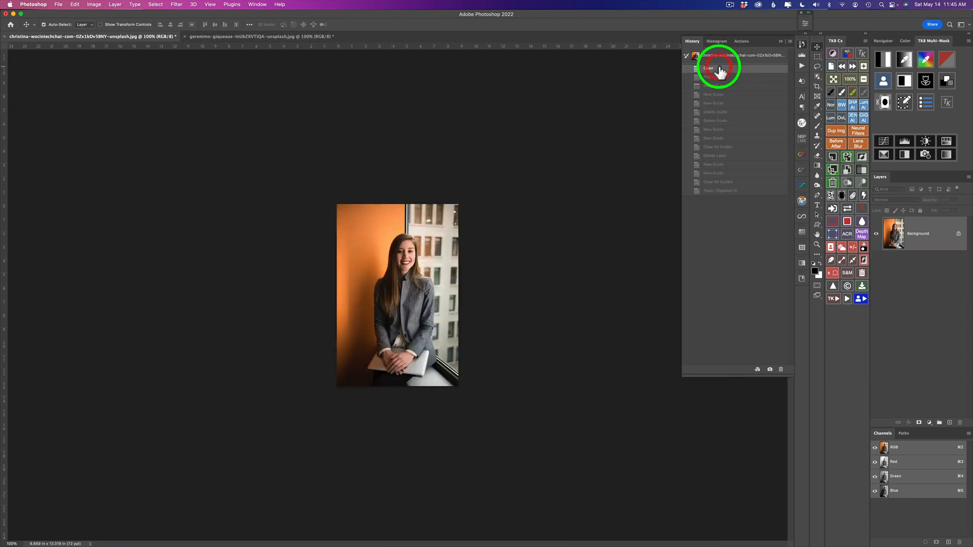
left_click(733, 191)
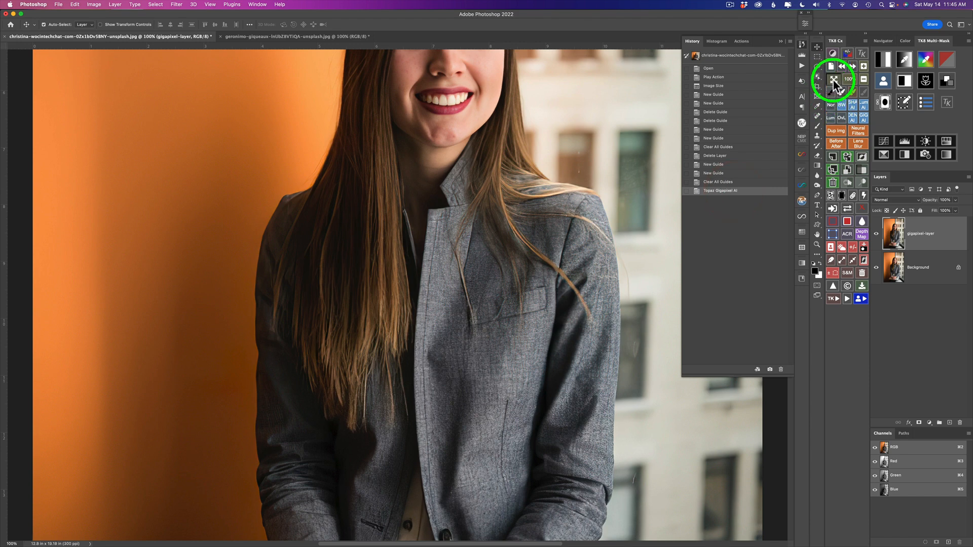
left_click(832, 80)
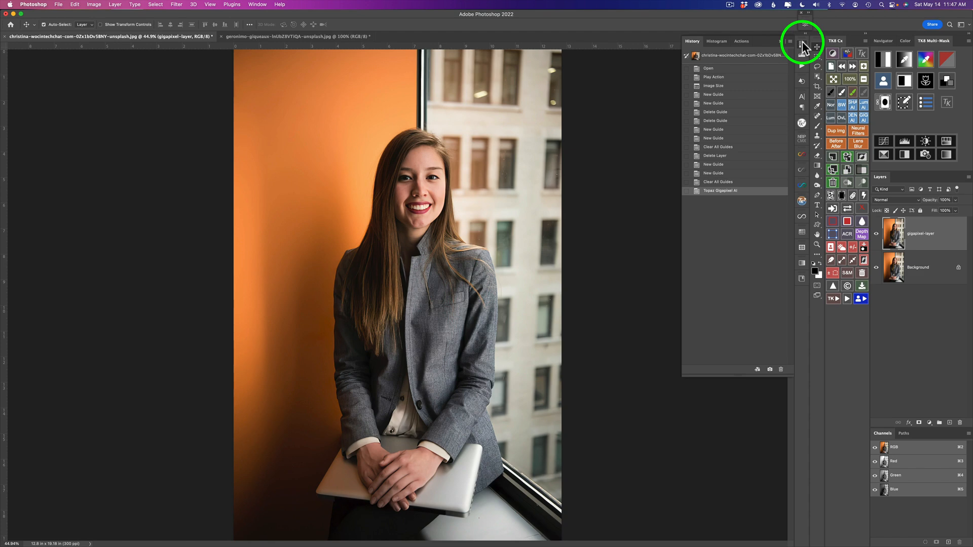
Inspect the upscaled portrait's face up close and open the image size settings
left_click(802, 46)
scroll(408, 211, "up", 5)
scroll(409, 210, "up", 10)
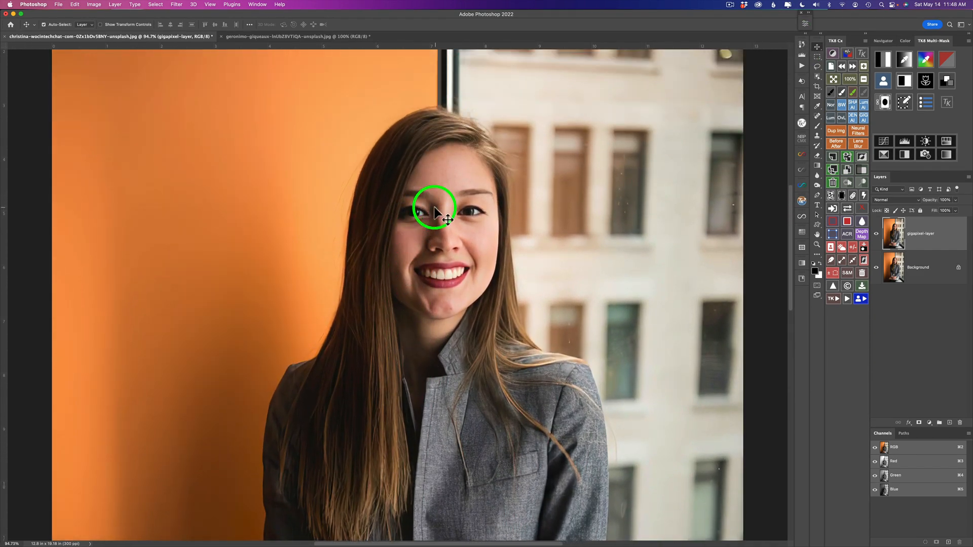
scroll(452, 203, "up", 4)
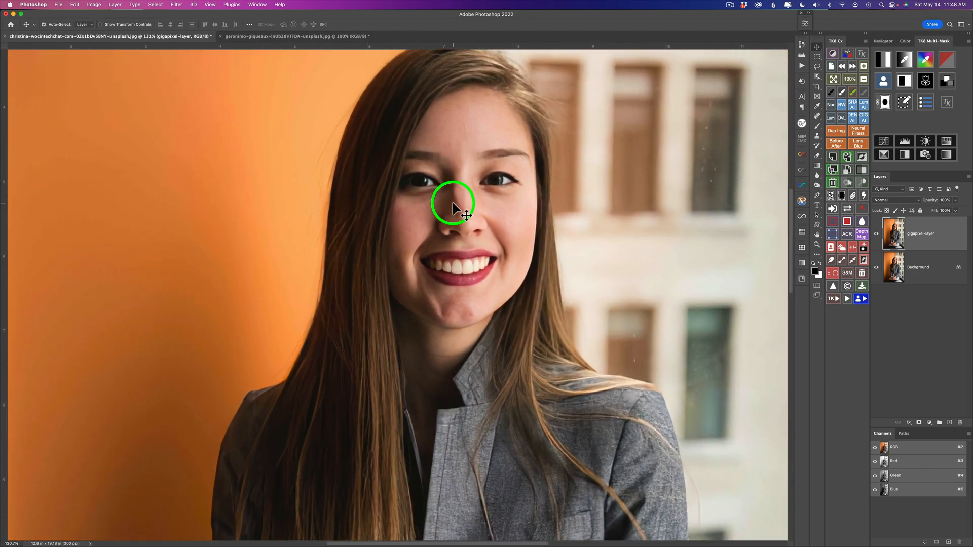
scroll(452, 200, "up", 1)
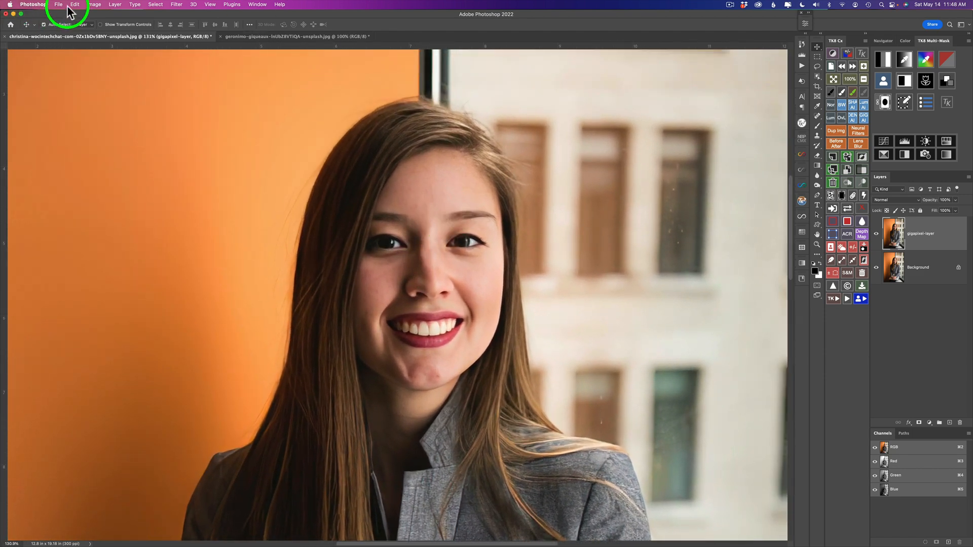
left_click(95, 5)
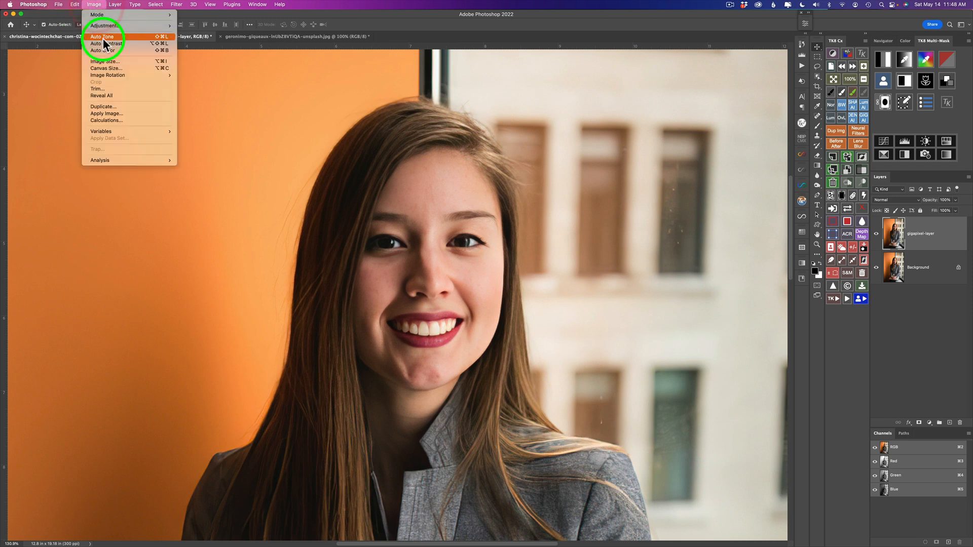
left_click(105, 61)
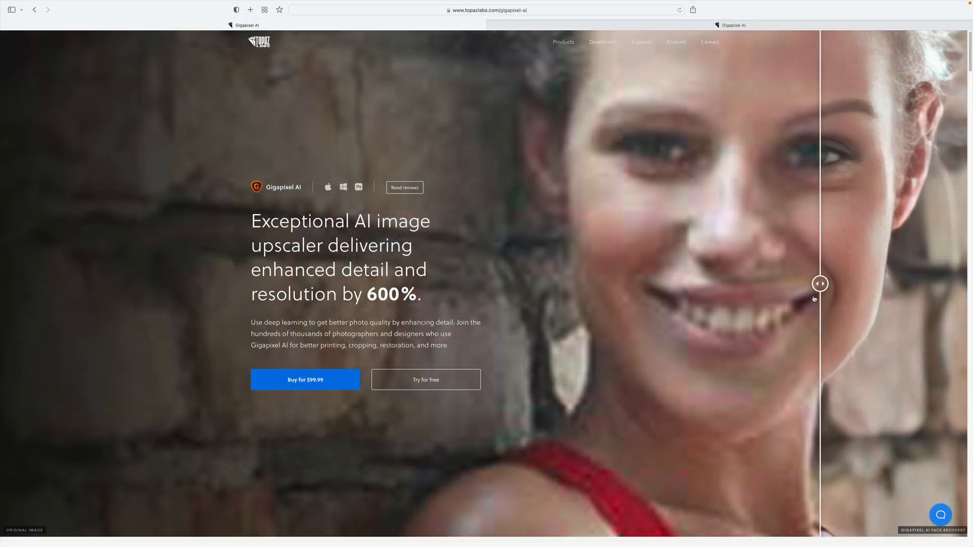
Reveal the Face Recovery version across the Gigapixel AI web page's banner portrait and read the overview on resolution and image quality
left_click_drag(814, 298, 143, 215)
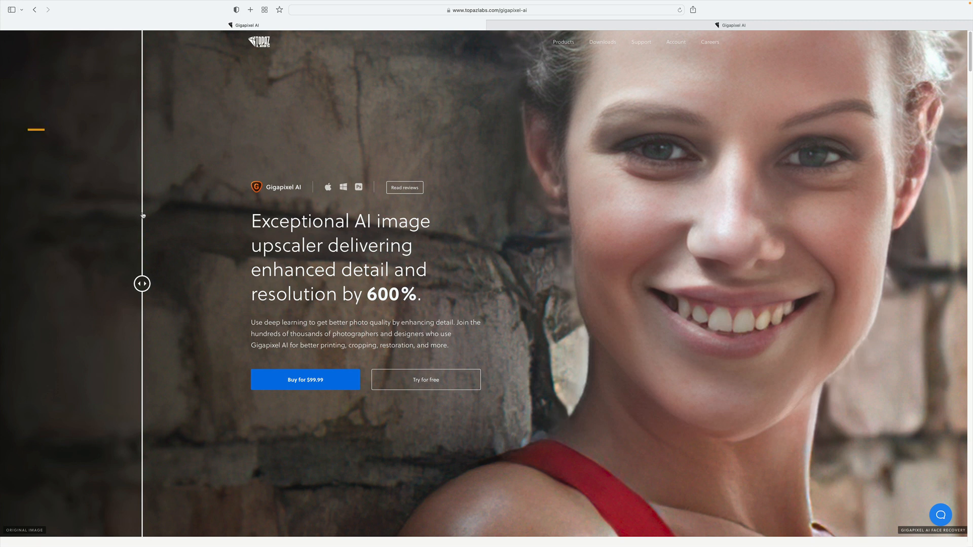
scroll(143, 216, "down", 2)
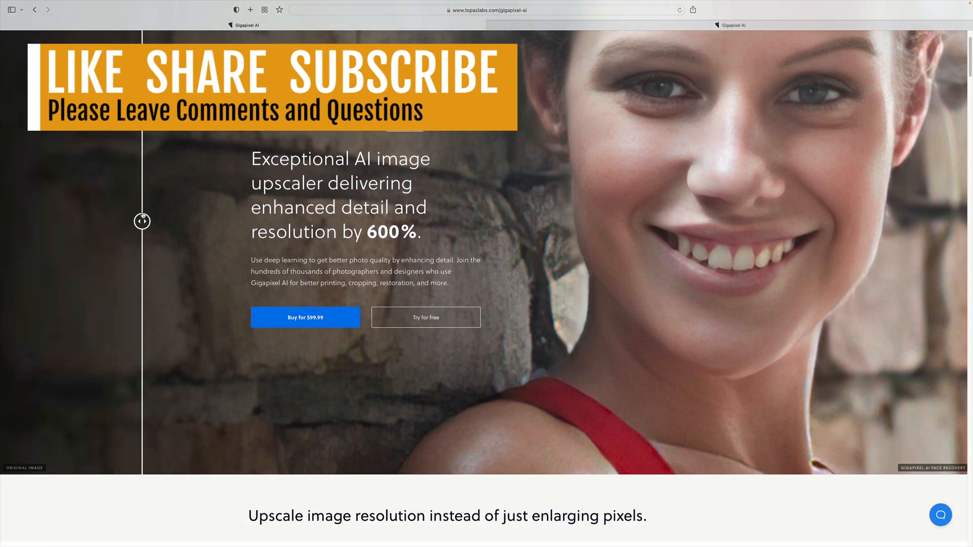
scroll(143, 215, "down", 10)
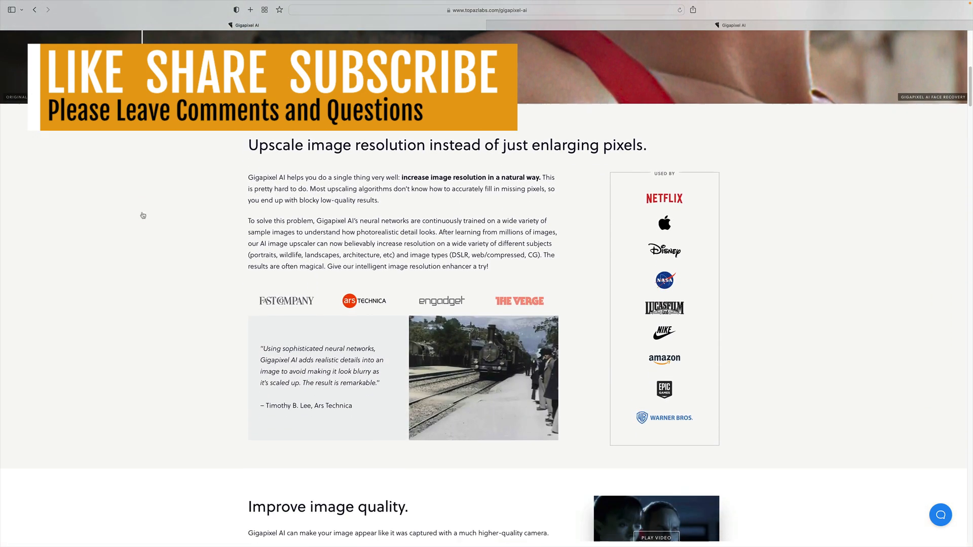
scroll(143, 215, "down", 5)
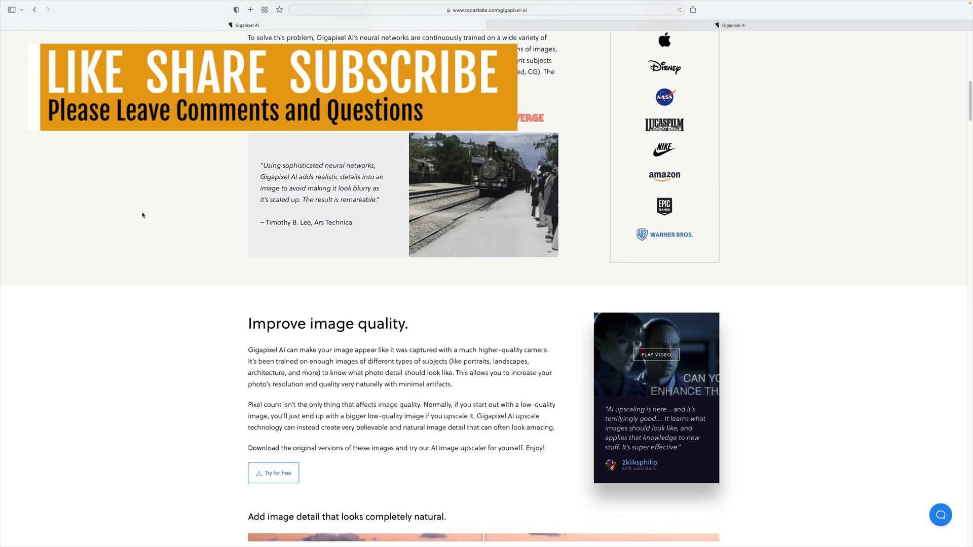
Examine the page's before-and-after upscaling examples, from the mountain, feather and skin samples through landscapes, cityscapes and the castle to the extreme pixellation section
scroll(143, 215, "down", 6)
scroll(143, 216, "down", 5)
scroll(143, 215, "down", 4)
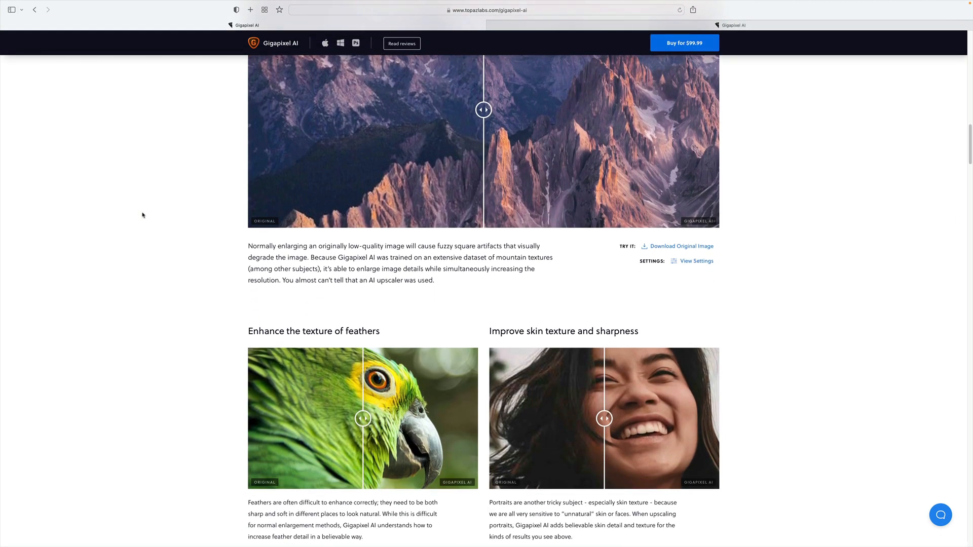
scroll(143, 215, "down", 4)
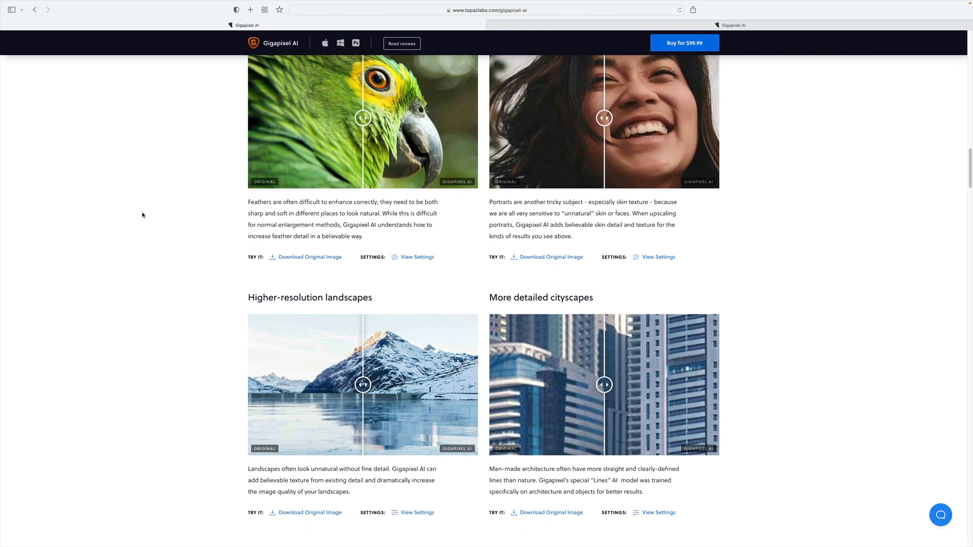
scroll(143, 215, "down", 2)
scroll(143, 215, "down", 1)
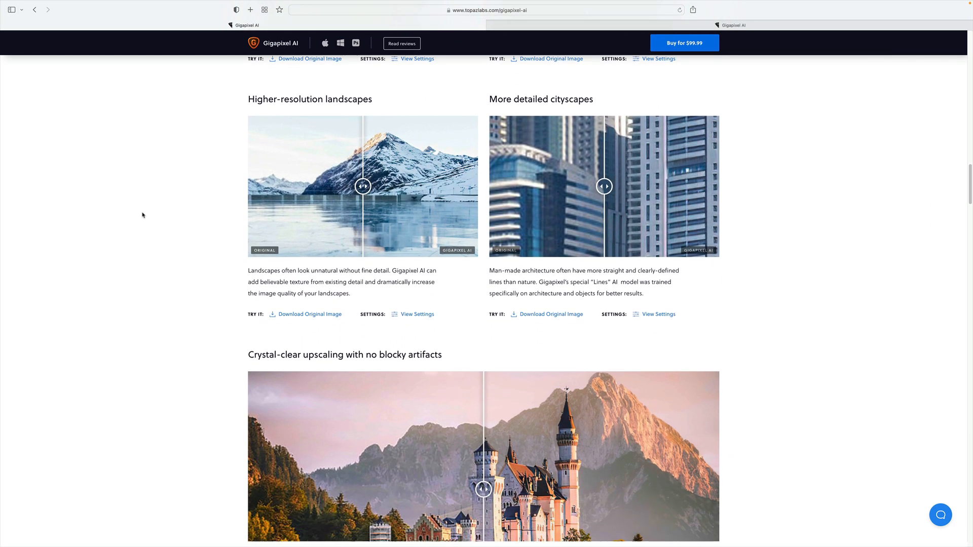
scroll(143, 215, "down", 5)
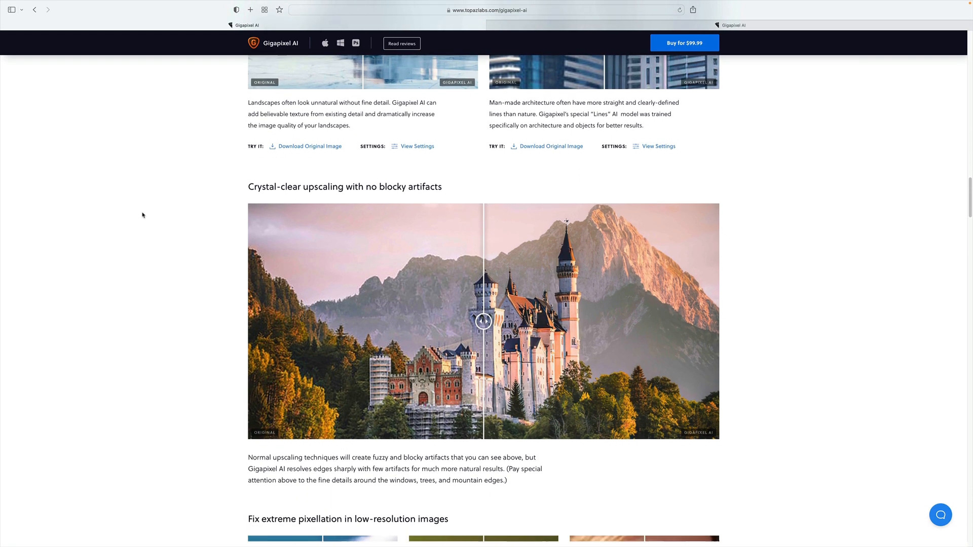
scroll(143, 213, "down", 4)
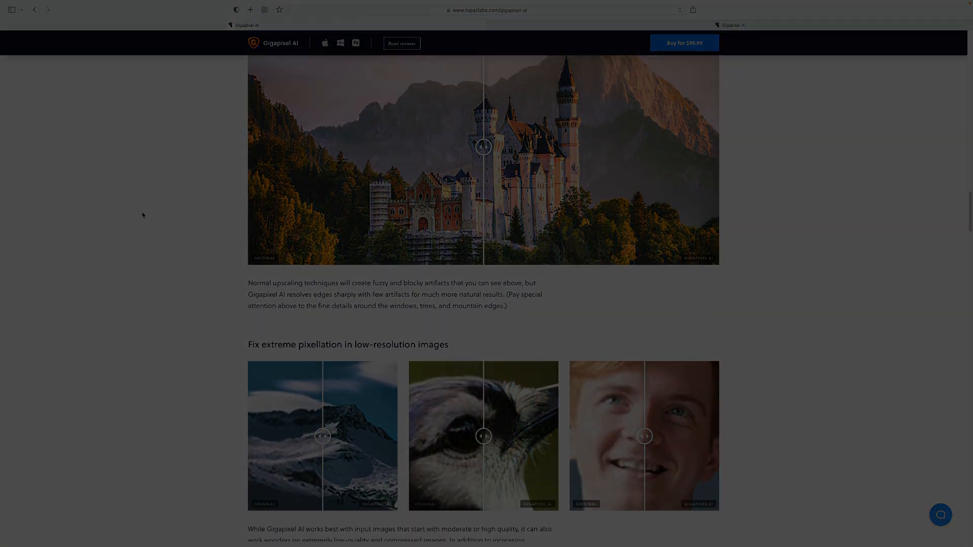